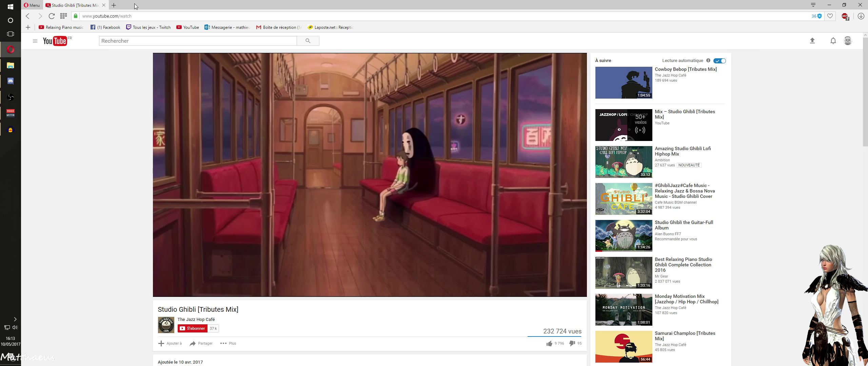
- Search the web for "audacity" in a new browser tab
key("ctrl+t")
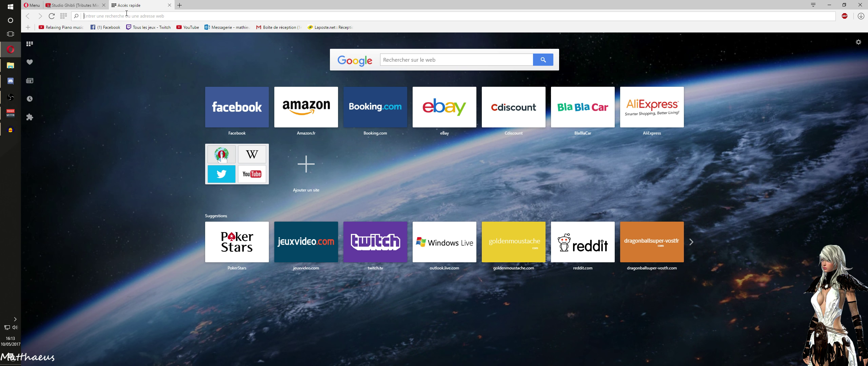
type("audtu")
key("BackSpace")
key("BackSpace")
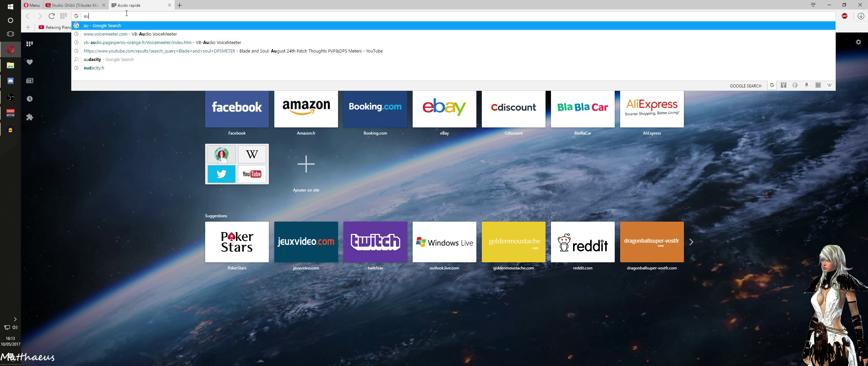
type("ac")
key("Return")
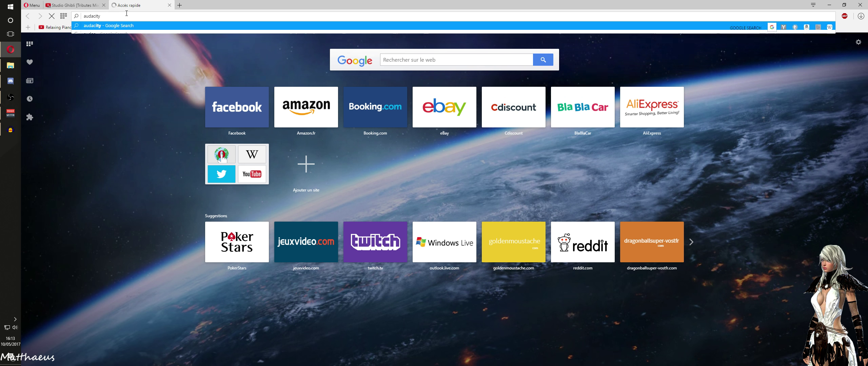
- Refine the web search to "audacity 01" and open the Audacity download page on 01net
left_click(136, 41)
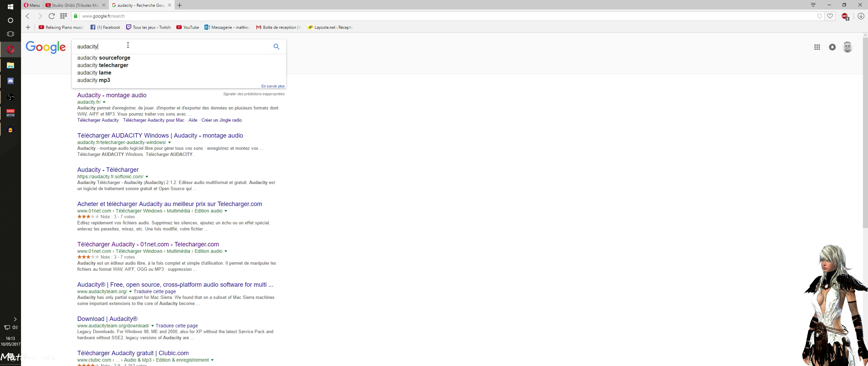
type("01")
key("Return")
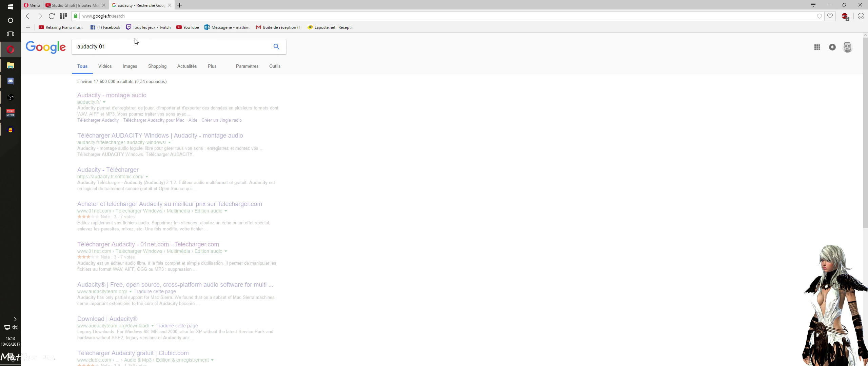
left_click(126, 95)
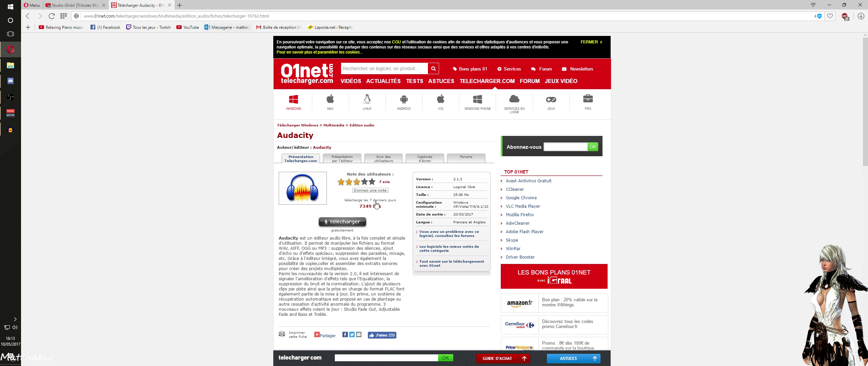
- Start the Audacity installer download from 01net, cancel saving the file and close both 01net pages
left_click(360, 226)
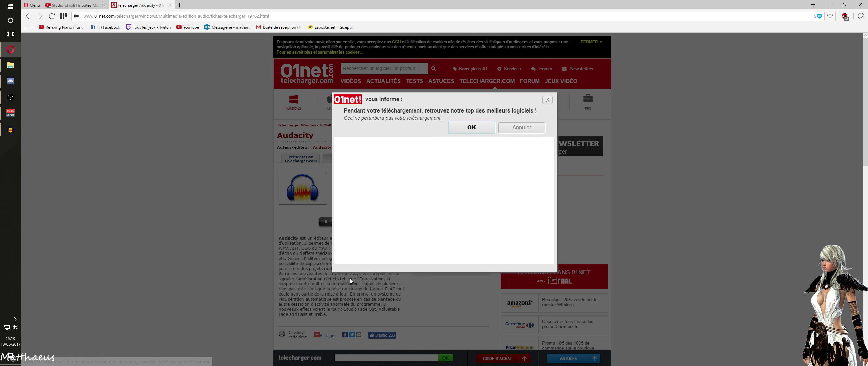
left_click(469, 125)
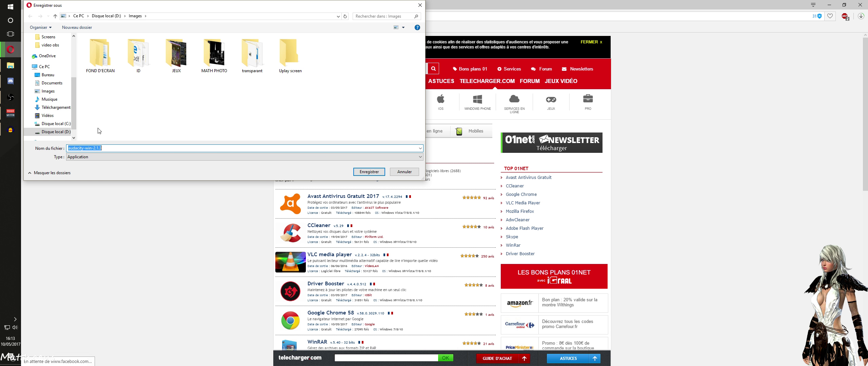
left_click(403, 172)
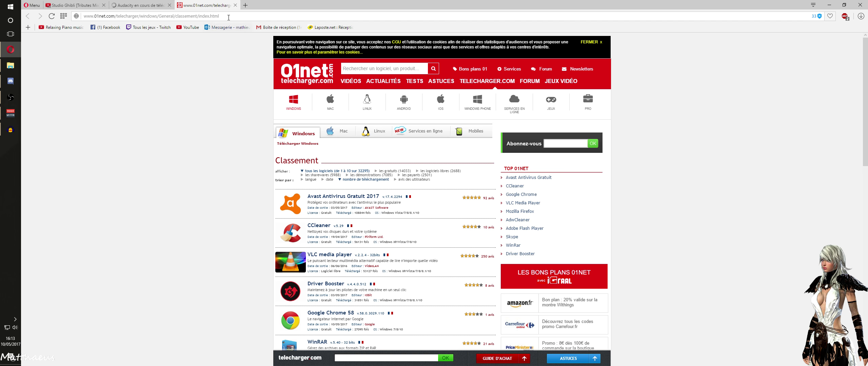
left_click(236, 7)
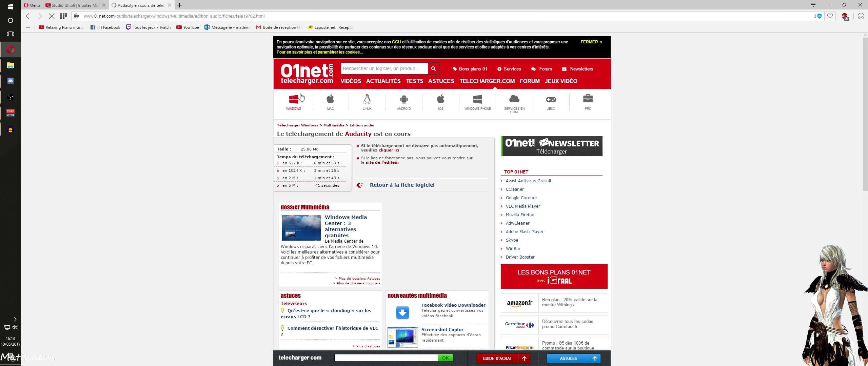
left_click(169, 5)
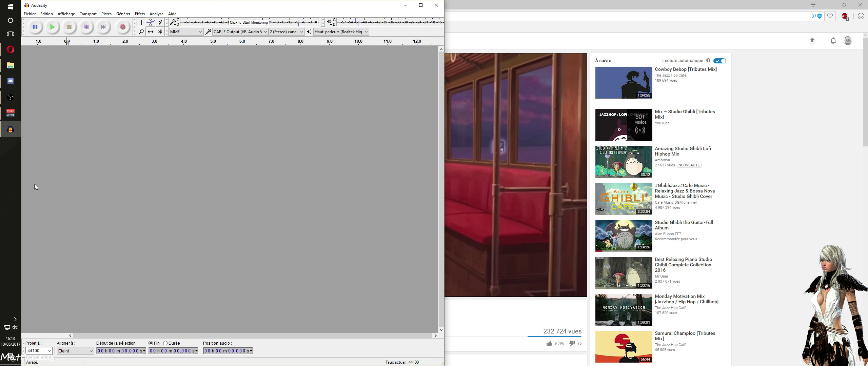
- Switch to Audacity and bring up Open Broadcaster Software alongside it
left_click(10, 113)
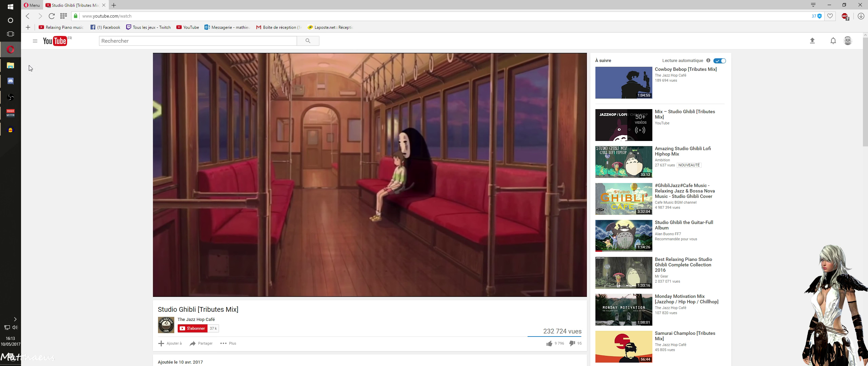
left_click(11, 49)
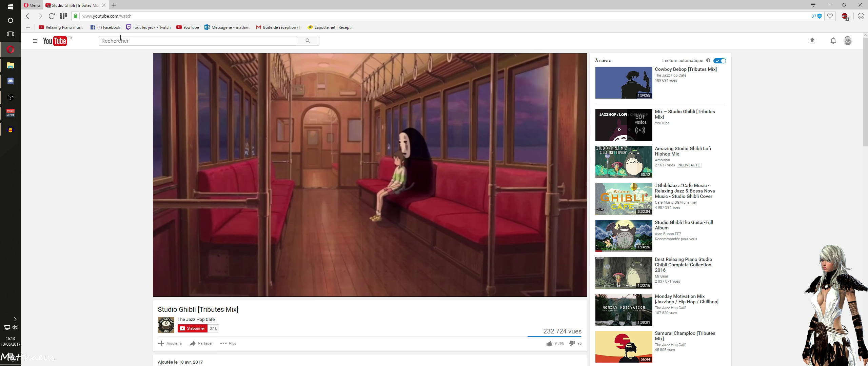
left_click(10, 130)
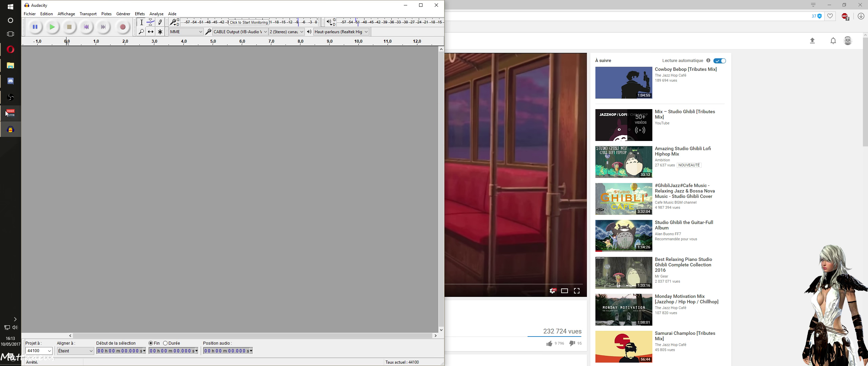
left_click(9, 98)
left_click(116, 92)
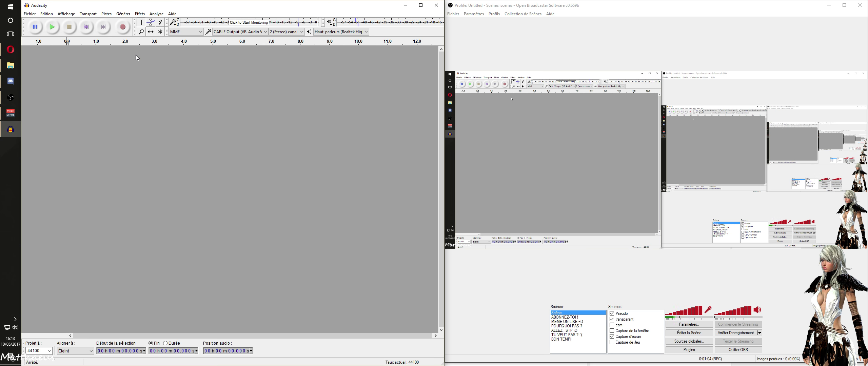
- Record a voice clip of about 6.3 s, plus a second clip on its own track from about 5.25 s
left_click(123, 27)
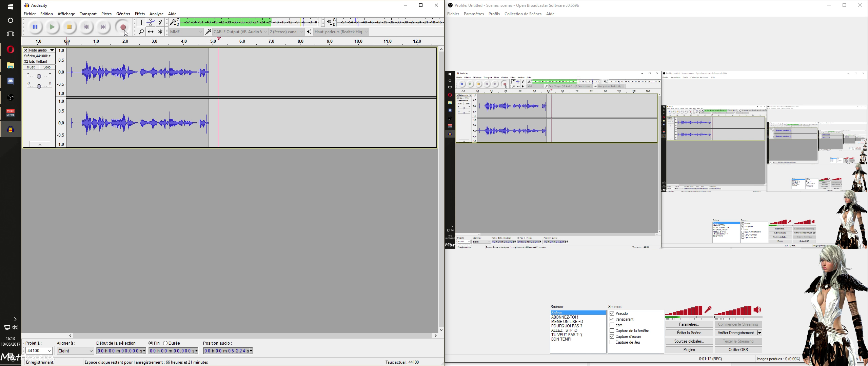
left_click(70, 28)
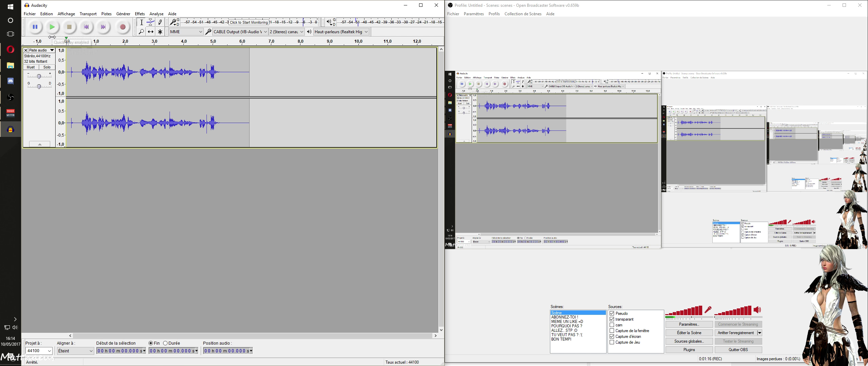
left_click(220, 127)
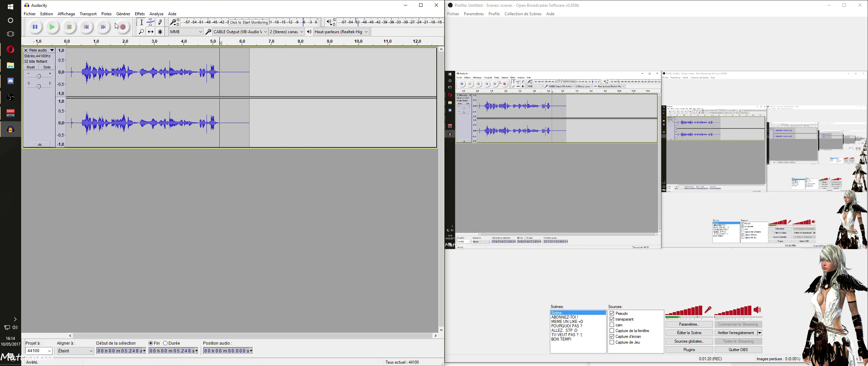
left_click(124, 31)
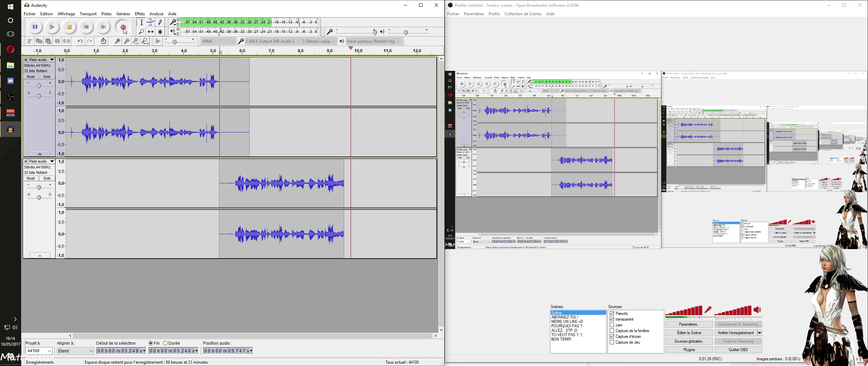
left_click(70, 27)
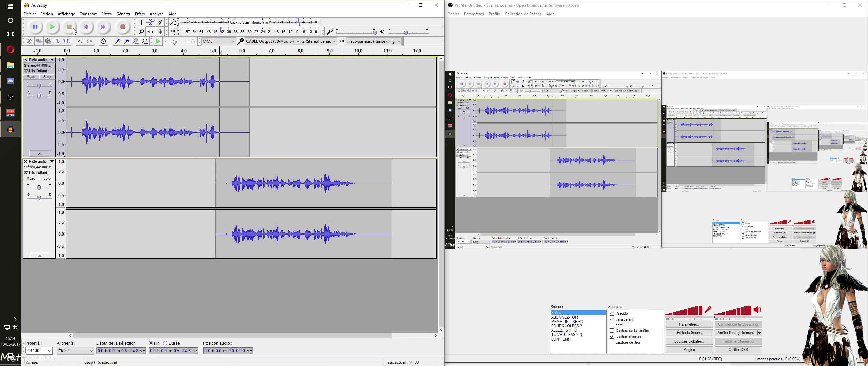
- Play back both recorded tracks together from about 0.25 s, stopping after the second clip's speech
left_click(73, 109)
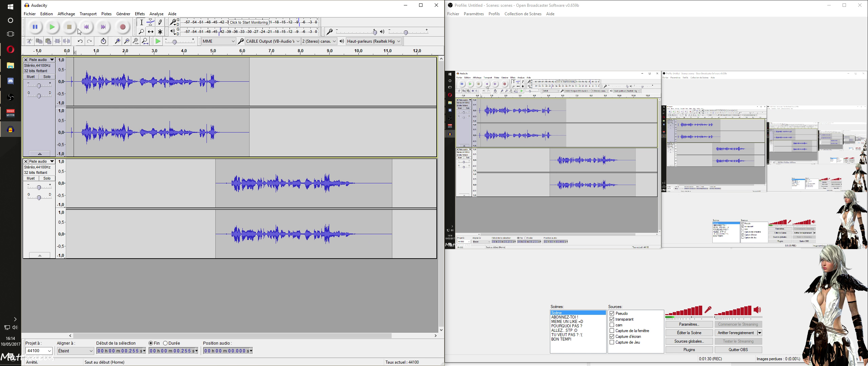
key("space")
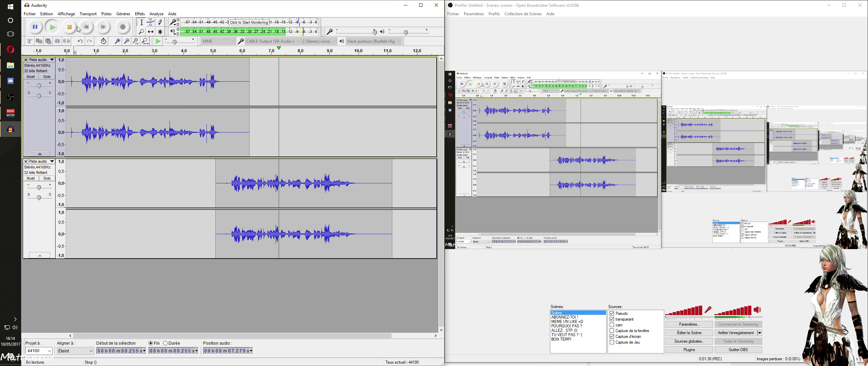
key("space")
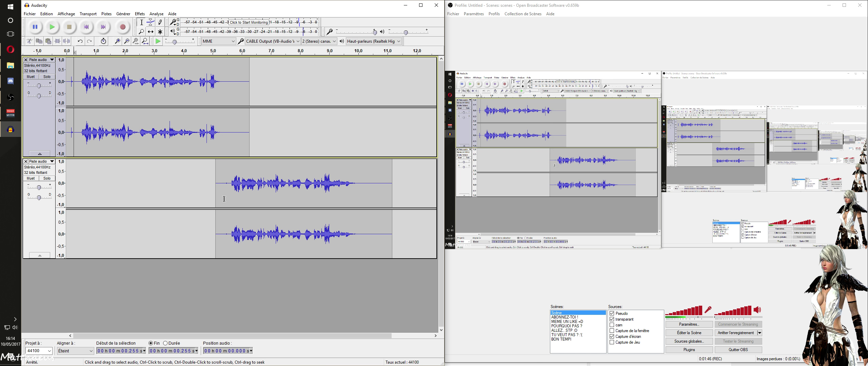
- Select and play the silent gaps before and after the second clip's speech and after the first clip's speech
left_click_drag(230, 184, 216, 184)
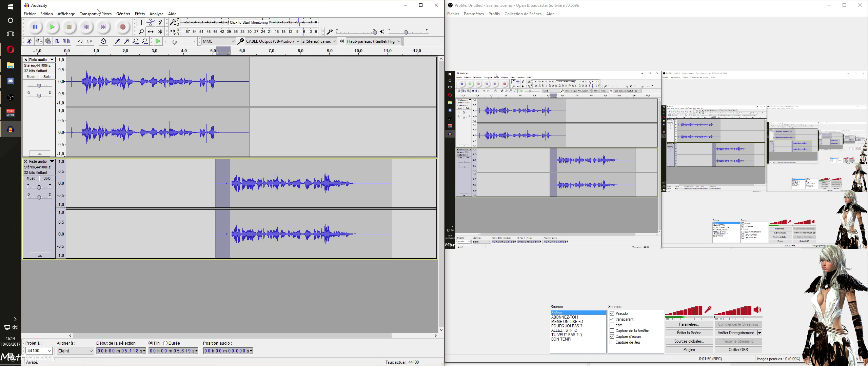
left_click(55, 29)
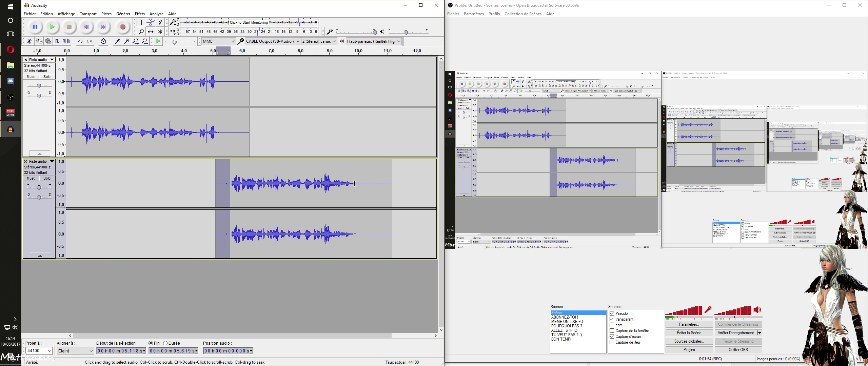
left_click_drag(354, 183, 375, 184)
left_click(52, 28)
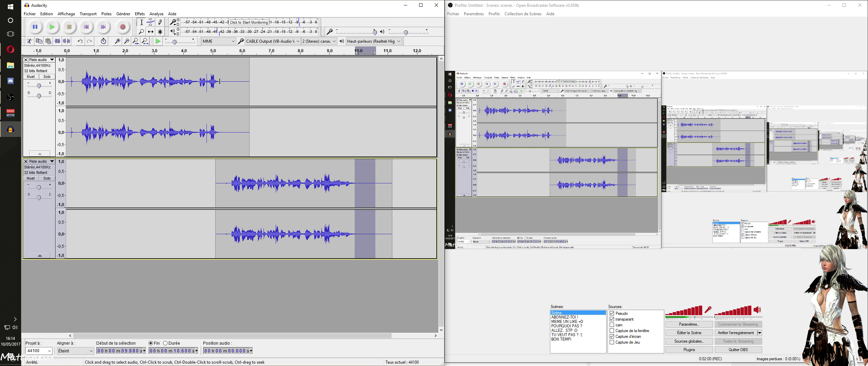
left_click_drag(220, 81, 245, 82)
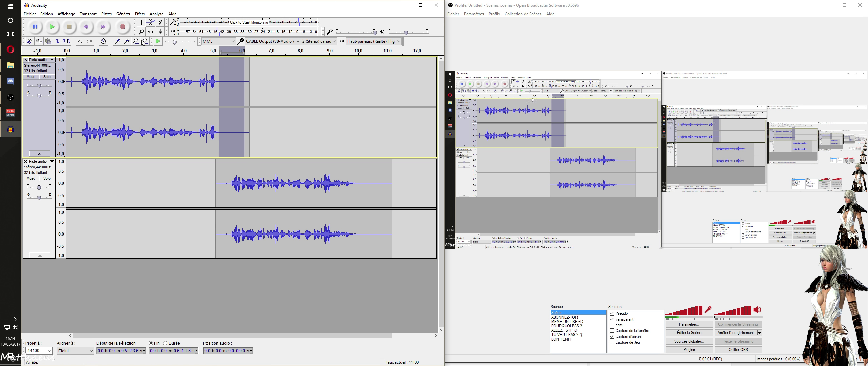
left_click(49, 29)
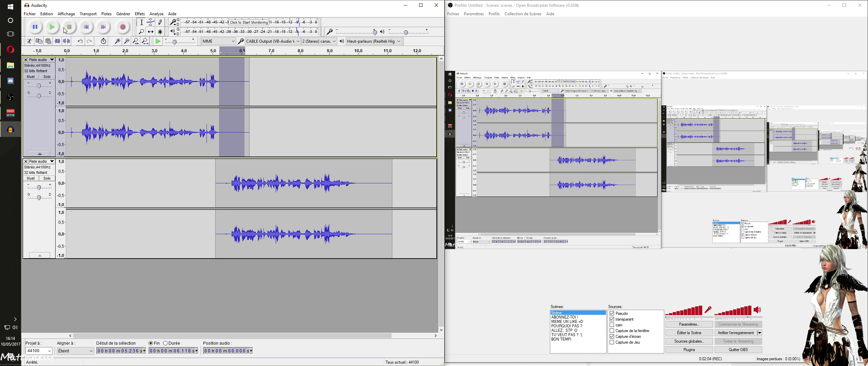
left_click(239, 167)
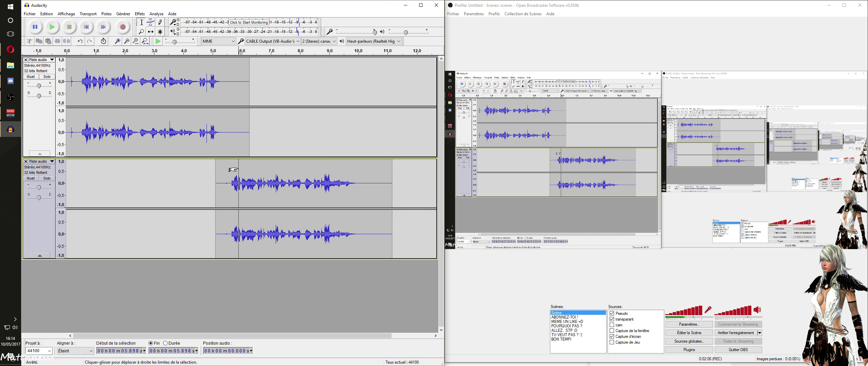
mouse_move(224, 169)
left_mouse_down()
mouse_move(205, 172)
mouse_move(214, 172)
left_mouse_up()
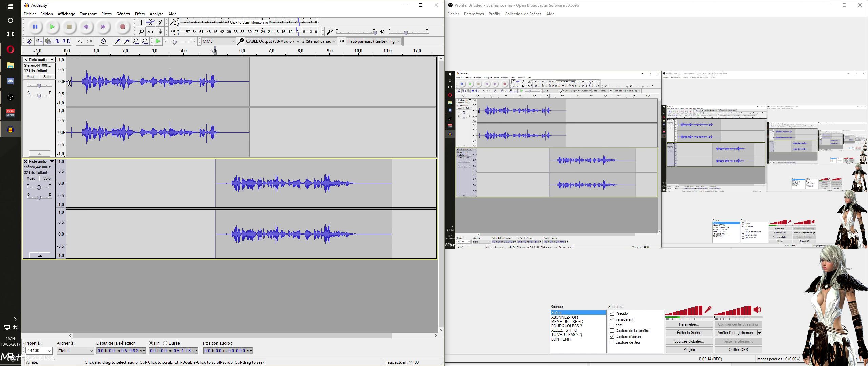
- Capture a noise profile with Réduction de bruit from the silence at 0 to about 0.5 s on the first track
left_click_drag(67, 81, 81, 82)
left_click(49, 24)
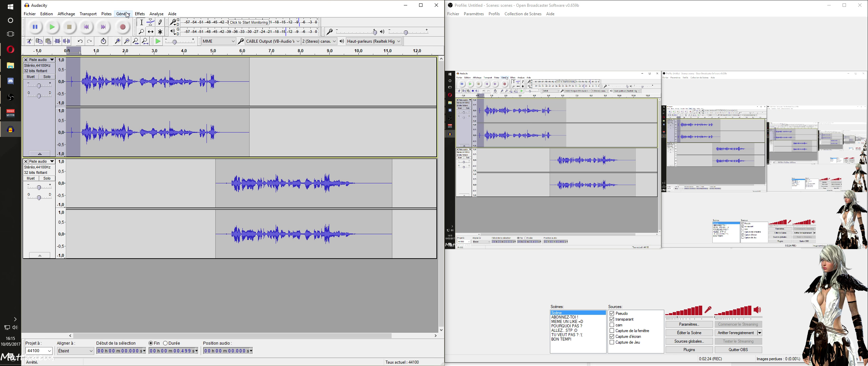
left_click(140, 14)
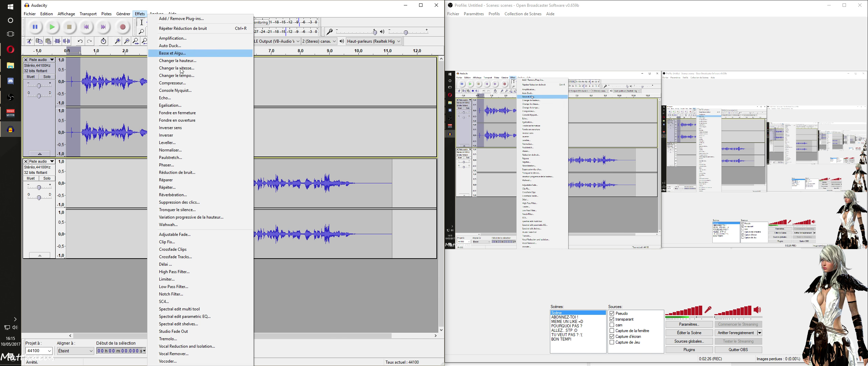
left_click(177, 172)
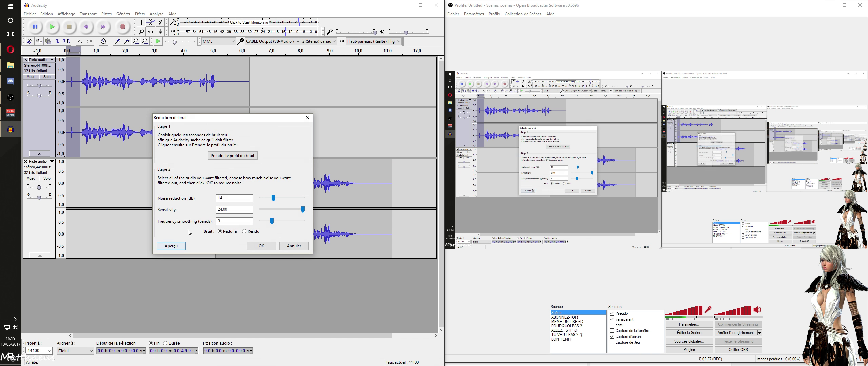
left_click(223, 159)
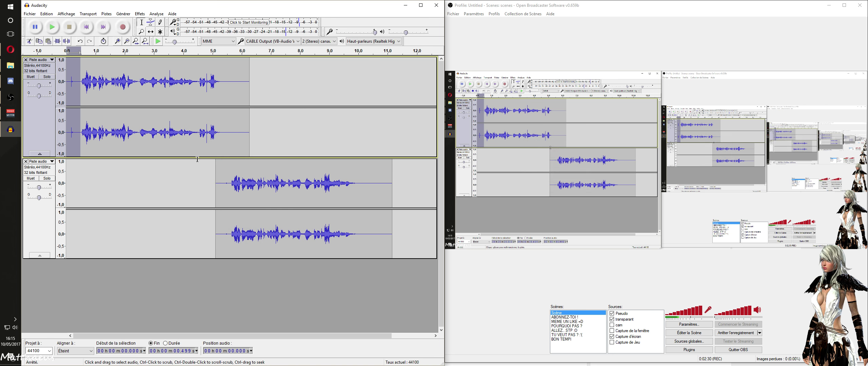
- Select the entire first track and preview the Réduction de bruit effect on it with the existing settings
left_click(34, 110)
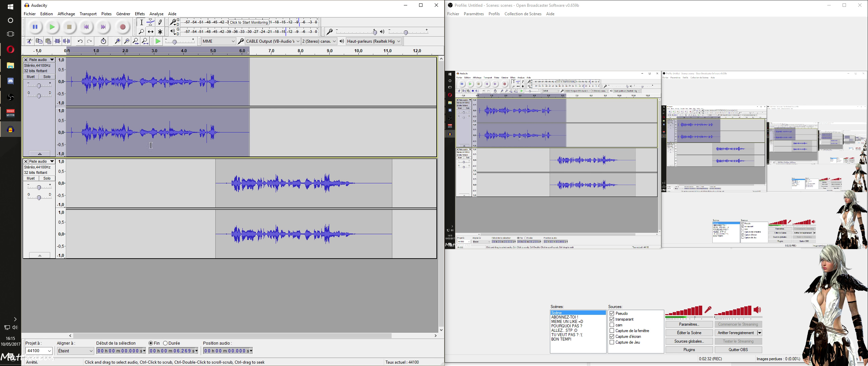
left_click(139, 13)
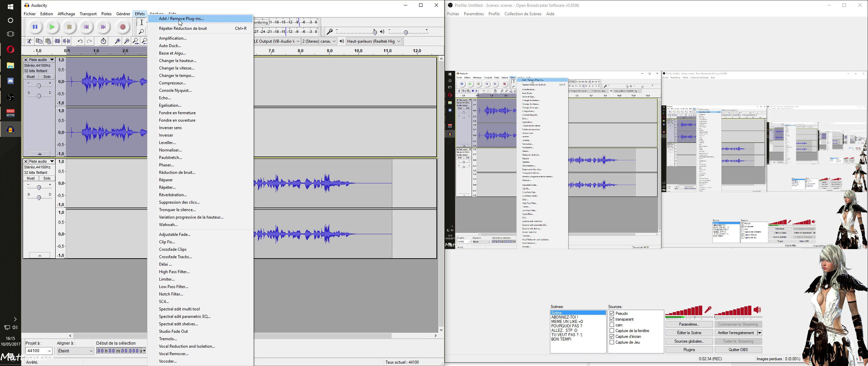
left_click(185, 172)
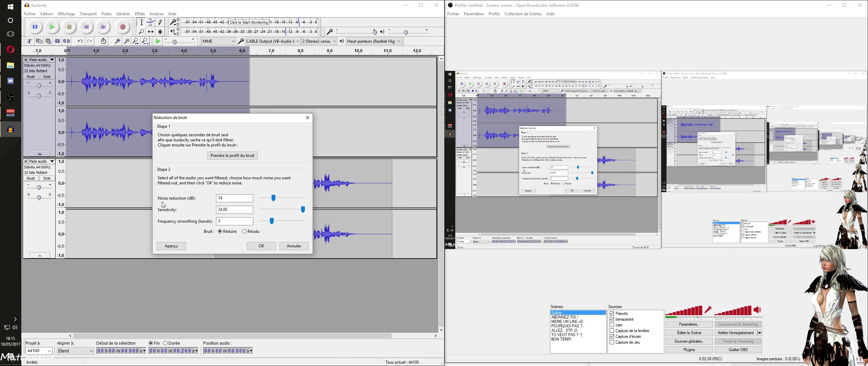
left_click(175, 248)
- Set the noise reduction amount to 48 dB and preview its effect on the first track
left_click(225, 197)
left_click(167, 247)
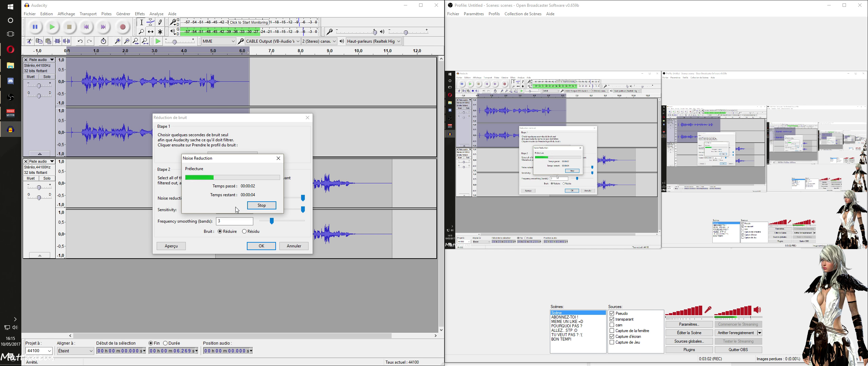
left_click(263, 205)
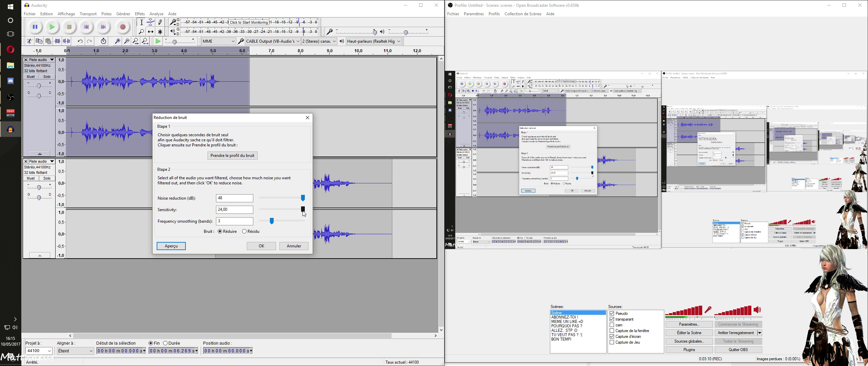
- Set the noise reduction effect's sensitivity to 0 and preview the result on the first track
left_click_drag(303, 210, 275, 213)
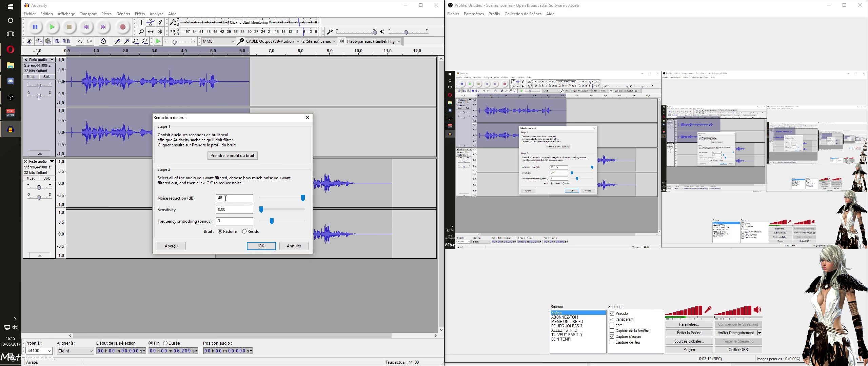
left_click(171, 246)
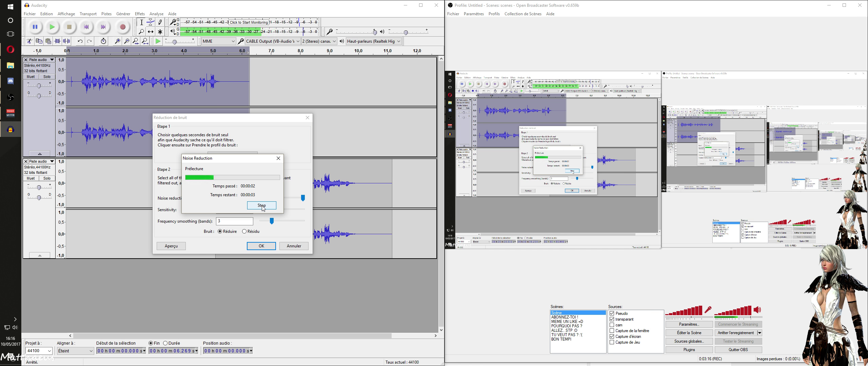
left_click(261, 205)
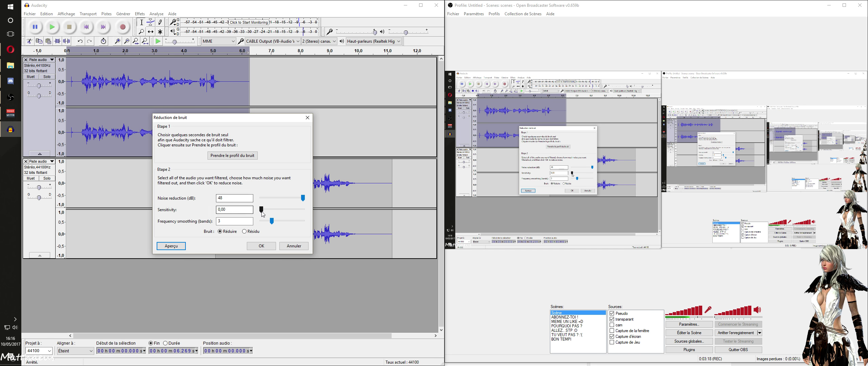
- Set sensitivity to 20, preview noise reduction at 16 dB and at 20 dB, and apply the 20 dB setting to the first track
left_click_drag(261, 211, 280, 211)
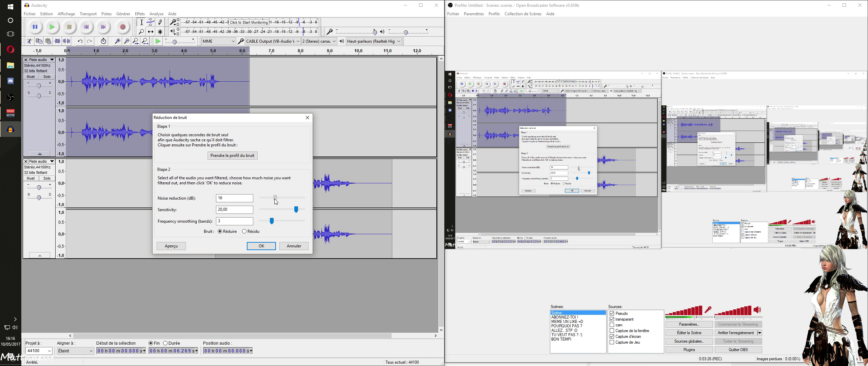
left_click(164, 247)
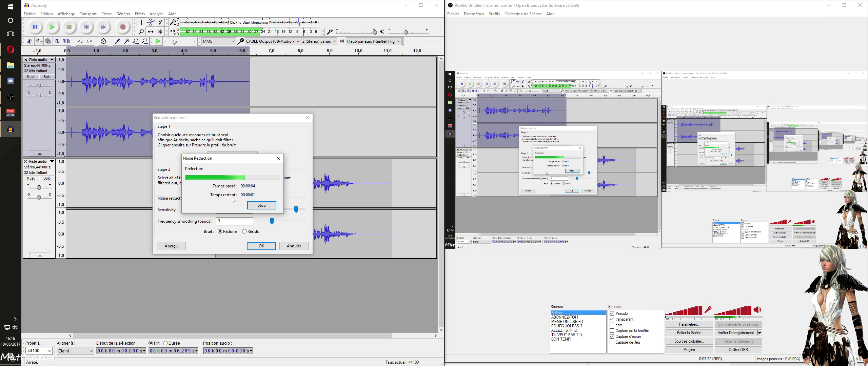
left_click(278, 161)
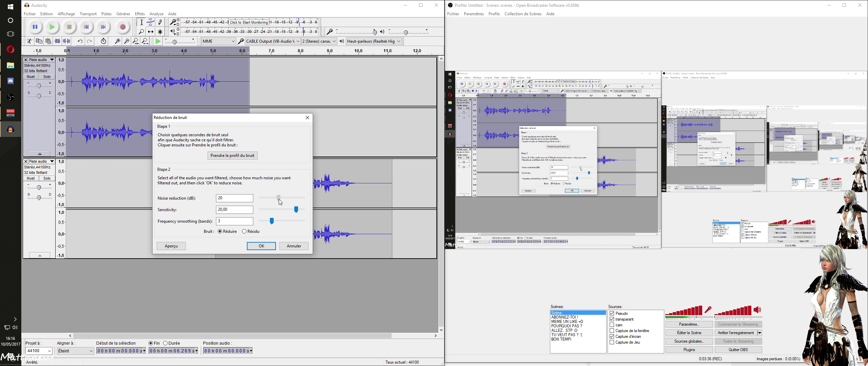
left_click(167, 246)
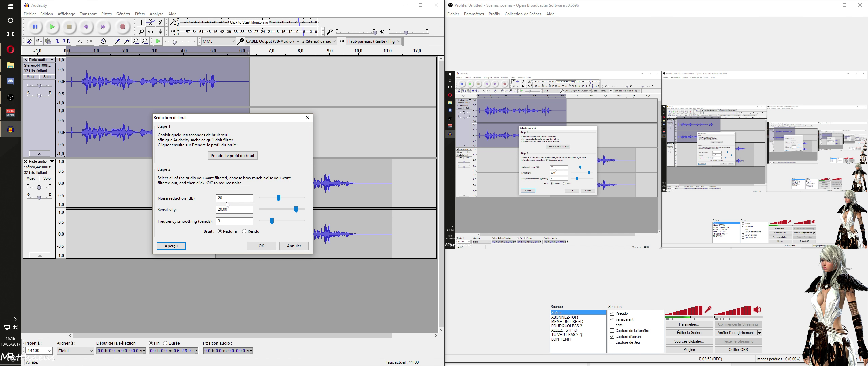
left_click(257, 248)
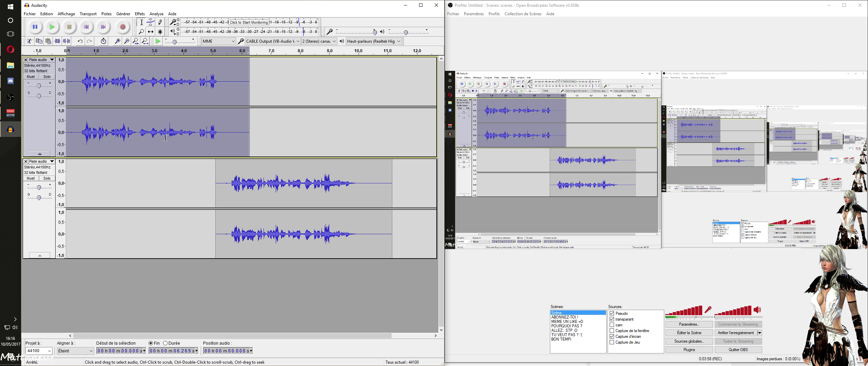
- Play both tracks from about 0.3 s to compare the cleaned first clip with the untreated second clip, and stop playback
left_click(152, 136)
left_click(76, 132)
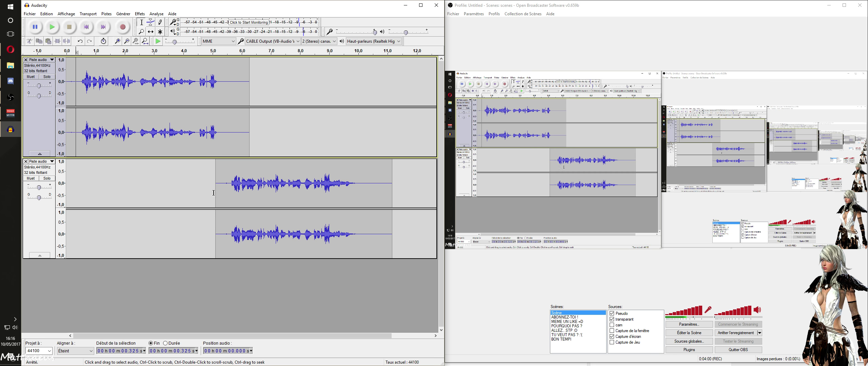
left_click(53, 29)
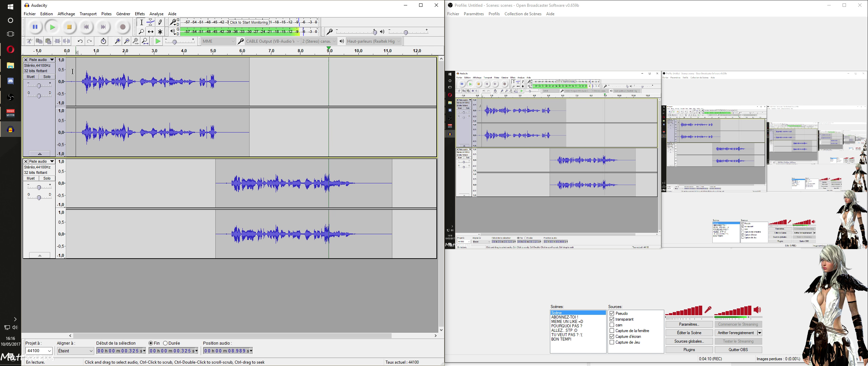
left_click(69, 28)
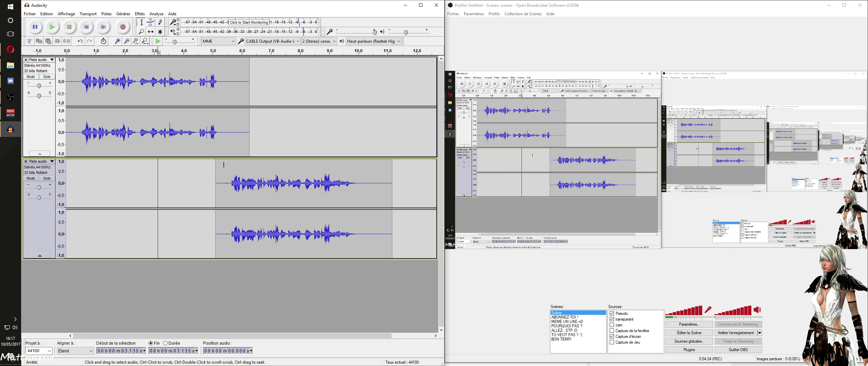
- Open the audio export dialog to show its file name and format options, and close it without exporting
left_click(158, 170)
left_click(29, 17)
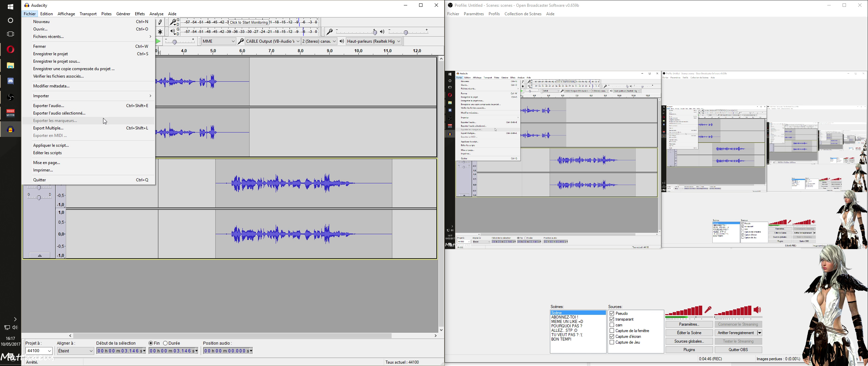
left_click(71, 106)
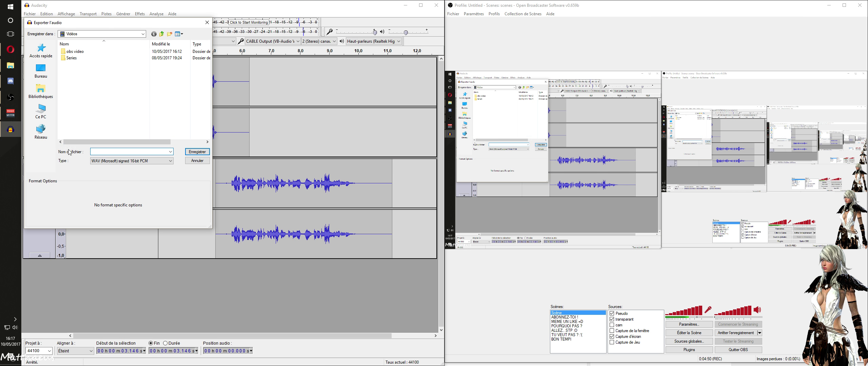
left_click(207, 23)
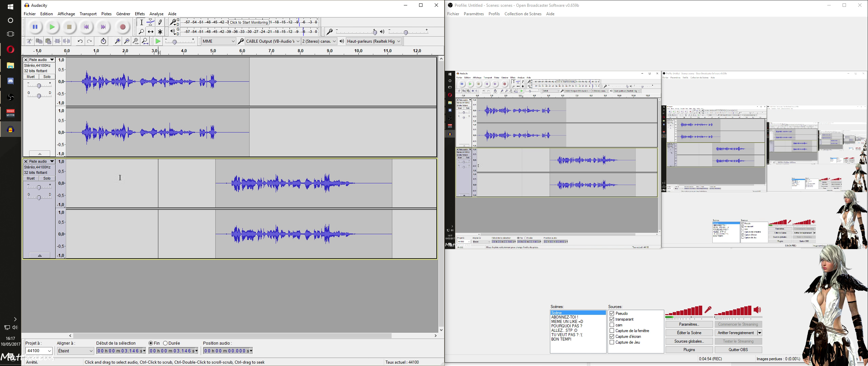